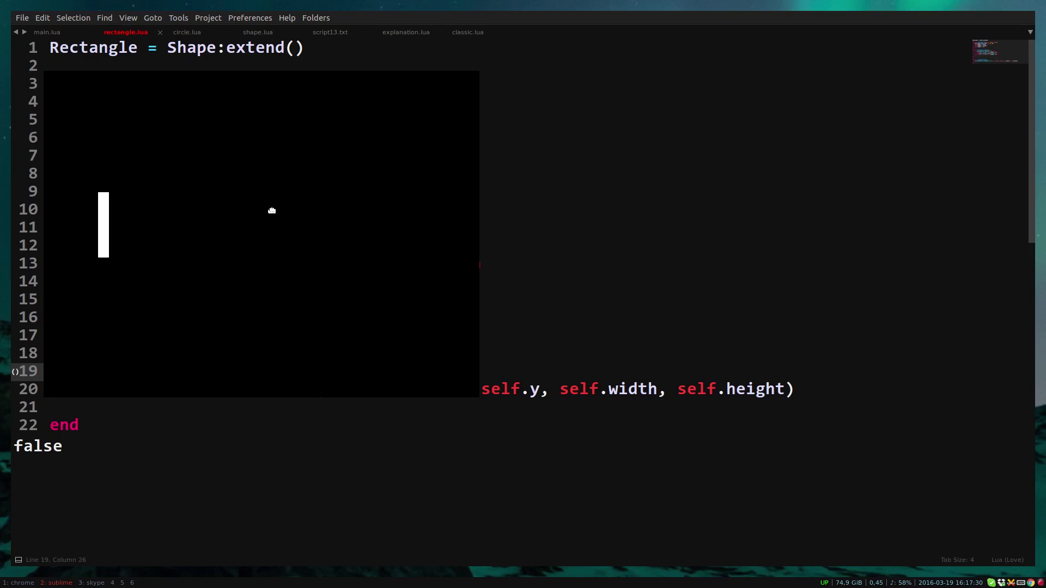
Drag the LÖVE window aside to review update lines 11–15, then move it back.
{"action": "left_click_drag", "start_coordinate": [271, 211], "coordinate": [853, 234]}
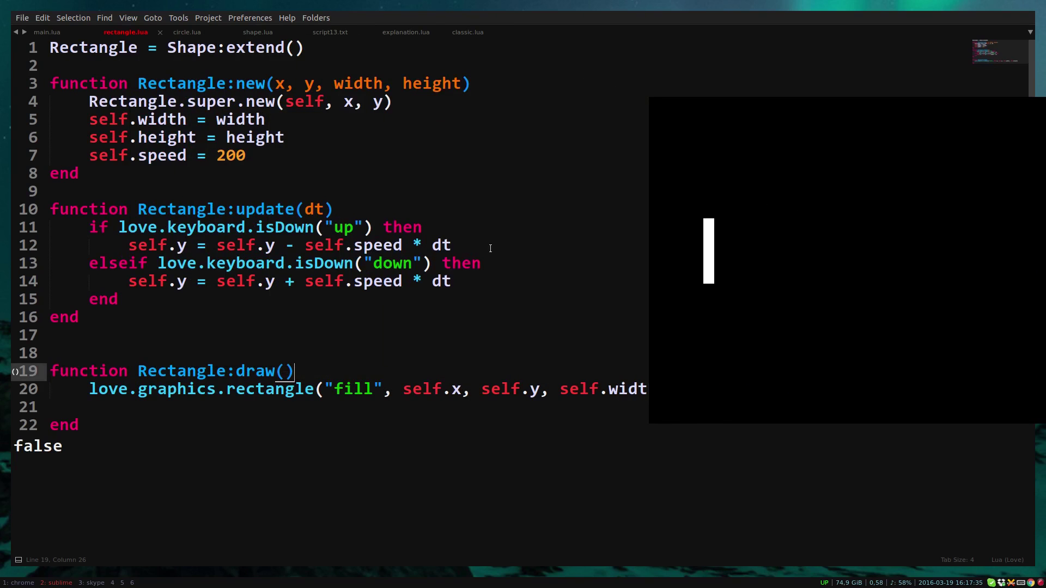
{"action": "left_click_drag", "start_coordinate": [89, 228], "coordinate": [380, 309]}
{"action": "left_click", "coordinate": [381, 309]}
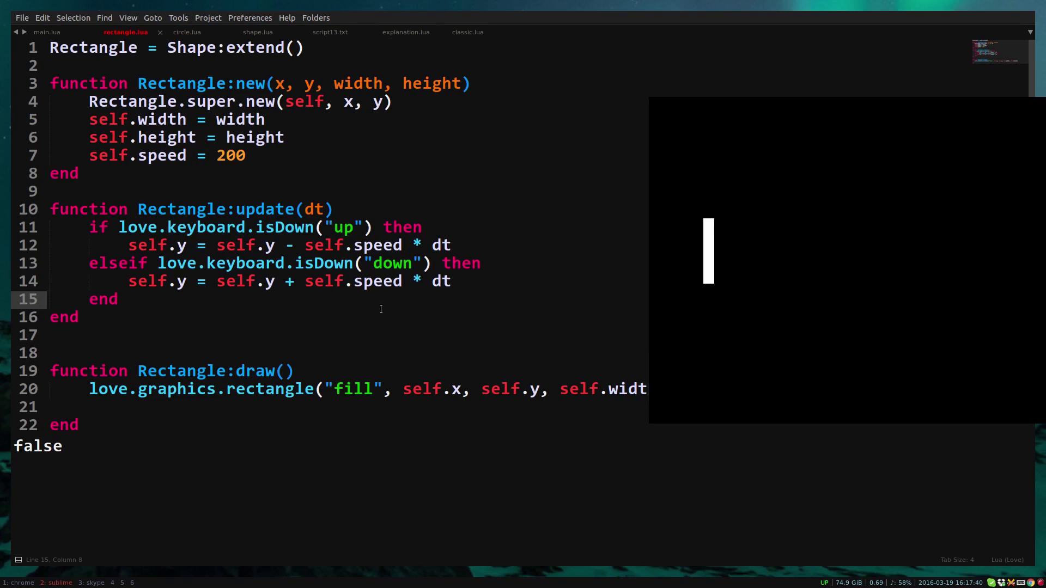
{"action": "left_click_drag", "start_coordinate": [736, 321], "coordinate": [615, 321]}
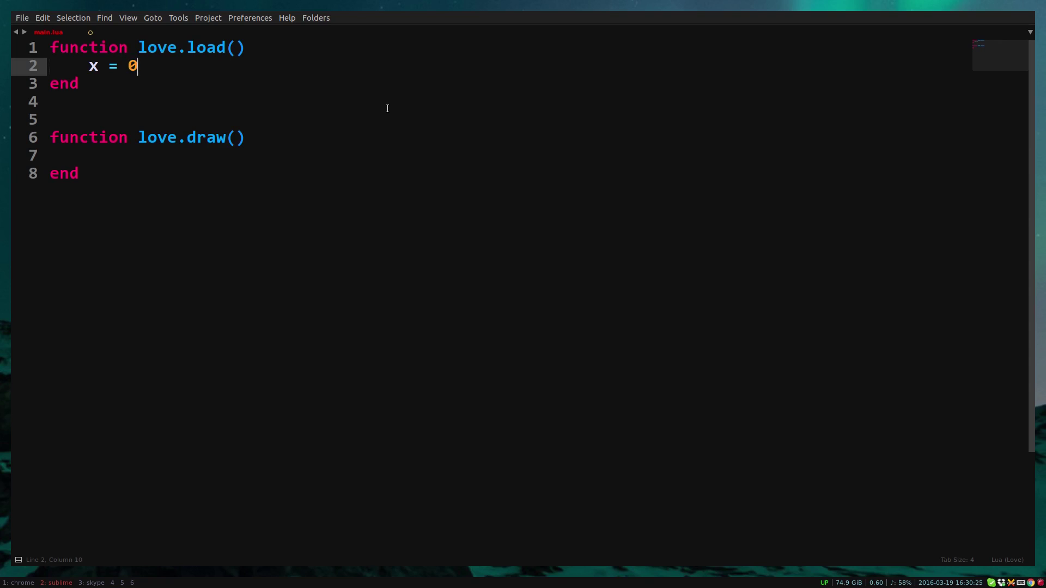
{"action": "type", "text": "100"}
Set x = 100 and y = 200, and insert a filled 100×100 love.graphics.rectangle at x, y.
{"action": "key", "text": "Return"}
{"action": "type", "text": "tyy"}
{"action": "key", "text": "BackSpace"}
{"action": "key", "text": "BackSpace"}
{"action": "key", "text": "BackSpace"}
{"action": "type", "text": "y = 200"}
{"action": "key", "text": "Down"}
{"action": "key", "text": "Down"}
{"action": "key", "text": "Down"}
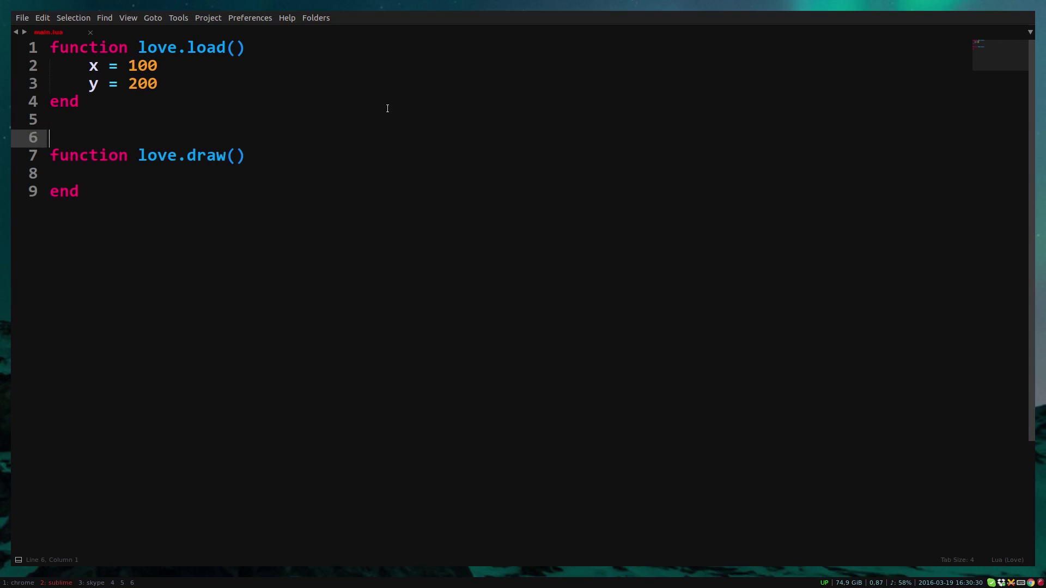
{"action": "key", "text": "Tab"}
{"action": "type", "text": "rec"}
{"action": "key", "text": "Down"}
{"action": "key", "text": "Tab"}
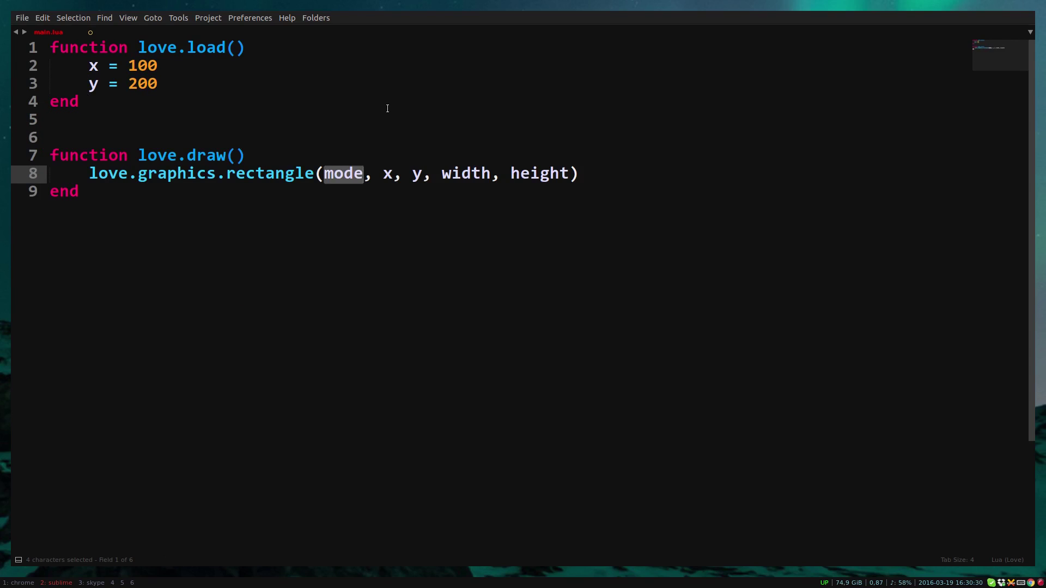
{"action": "type", "text": "\"fill"}
{"action": "key", "text": "Tab"}
{"action": "key", "text": "Tab"}
{"action": "key", "text": "Tab"}
{"action": "type", "text": "100"}
{"action": "key", "text": "Tab"}
{"action": "type", "text": "100"}
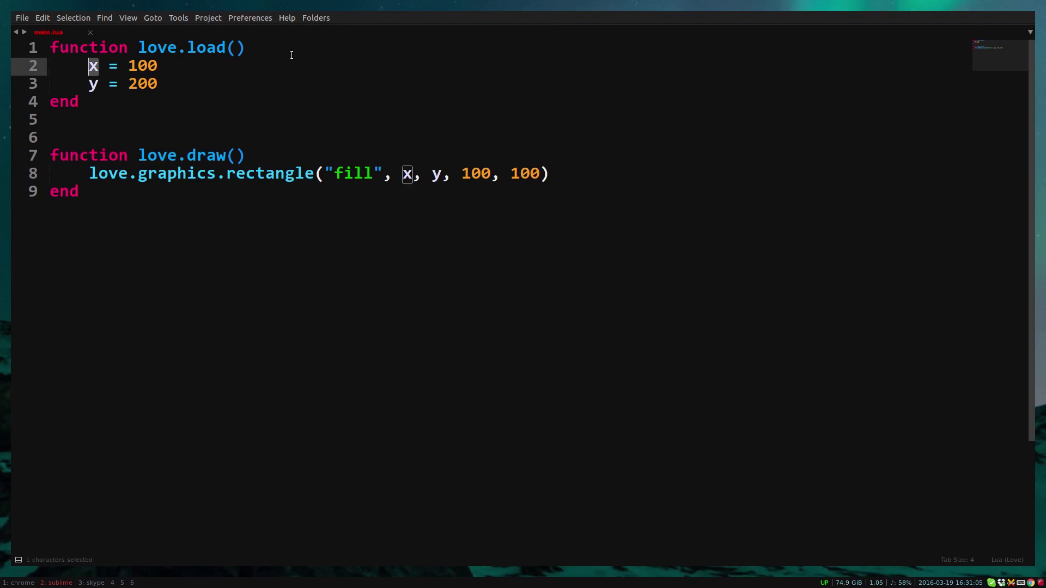
{"action": "type", "text": "cepirate"}
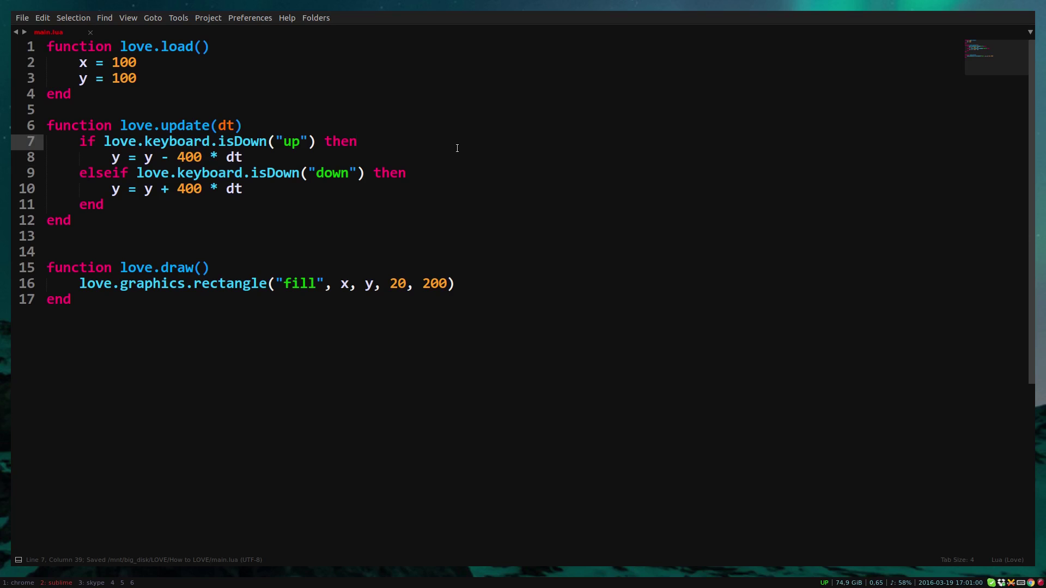
Run the game with Ctrl+B, test the paddle with the arrow keys, and close it.
{"action": "key", "text": "ctrl+b"}
{"action": "key", "text": "Up"}
{"action": "key", "text": "Down"}
{"action": "key", "text": "Up"}
{"action": "key", "text": "Up"}
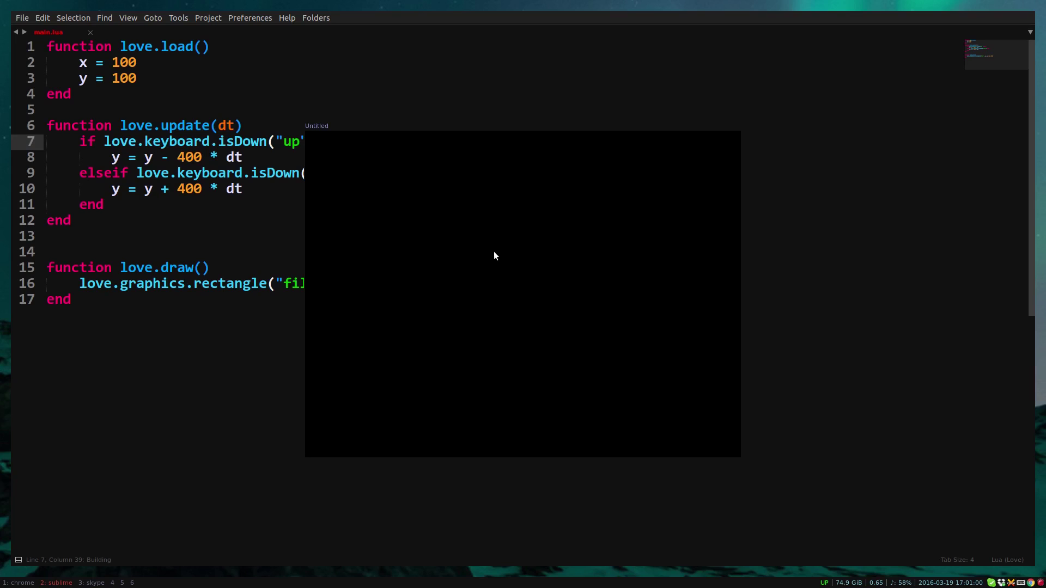
{"action": "key", "text": "Down"}
{"action": "key", "text": "Up"}
{"action": "key", "text": "Down"}
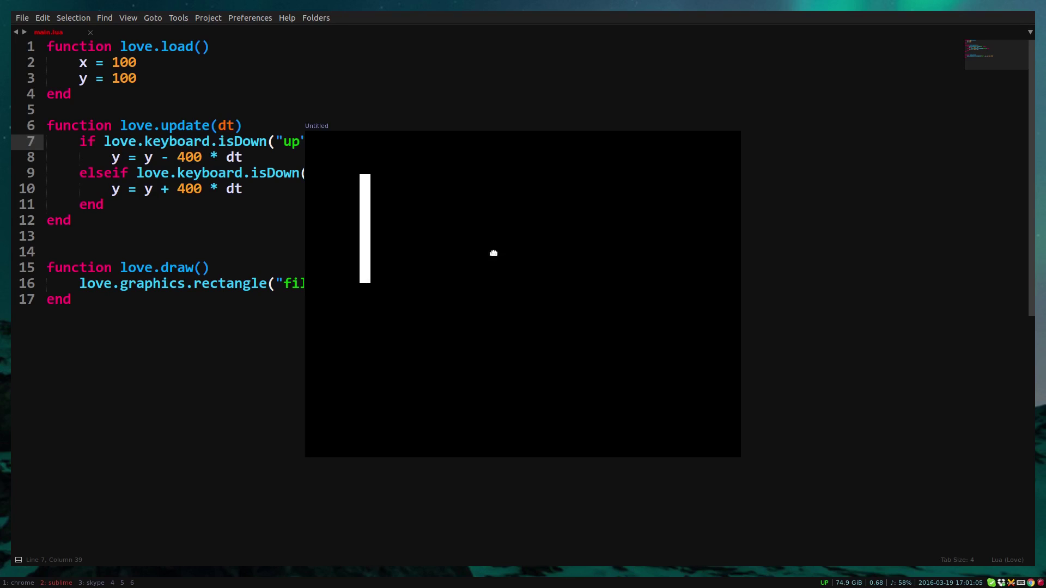
{"action": "key", "text": "Escape"}
Wrap the upward paddle movement in an if y > 0 then … end block.
{"action": "key", "text": "Return"}
{"action": "type", "text": "if y > 0 then"}
{"action": "key", "text": "Escape"}
{"action": "key", "text": "Down"}
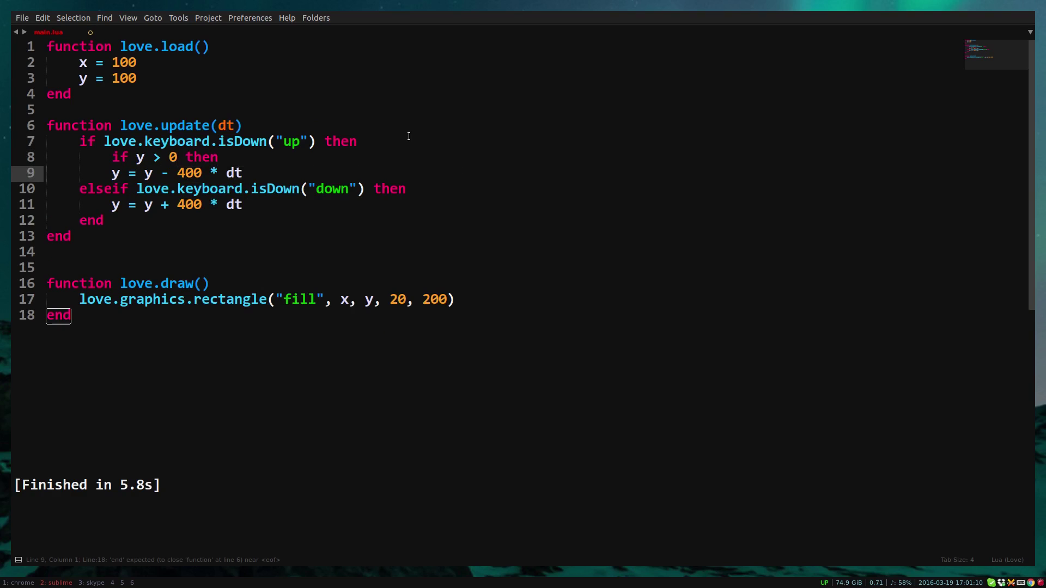
{"action": "key", "text": "Home"}
{"action": "key", "text": "Tab"}
{"action": "key", "text": "End"}
{"action": "key", "text": "Return"}
{"action": "type", "text": "end"}
Comment the boundary check, save main.lua, and rerun to test the top limit.
{"action": "key", "text": "Up"}
{"action": "key", "text": "Up"}
{"action": "key", "text": "Up"}
{"action": "key", "text": "End"}
{"action": "key", "text": "Return"}
{"action": "type", "text": "--Ma"}
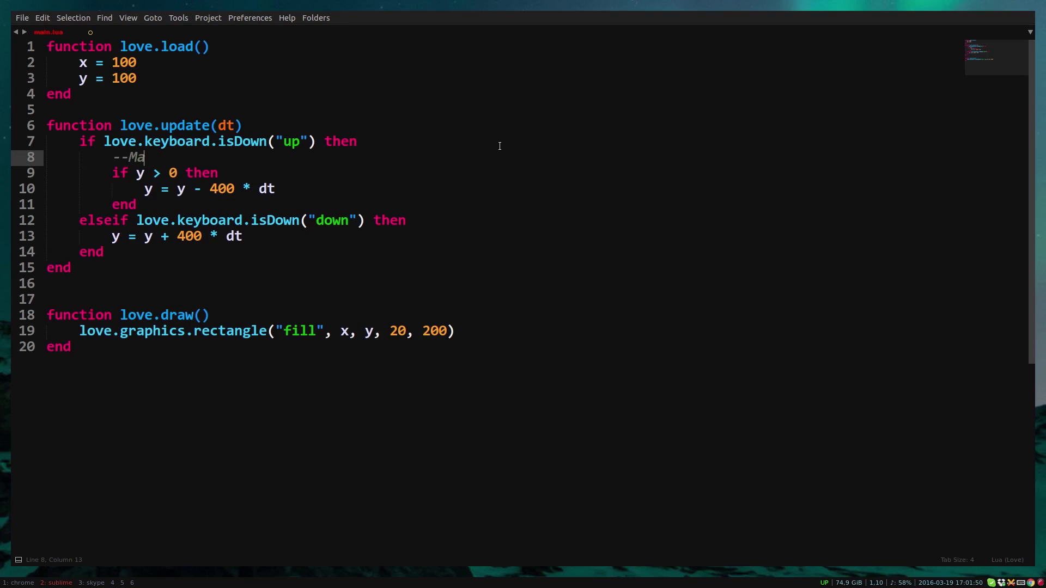
{"action": "type", "text": "ke sure the pad doesn't go out of screen"}
{"action": "key", "text": "ctrl+s"}
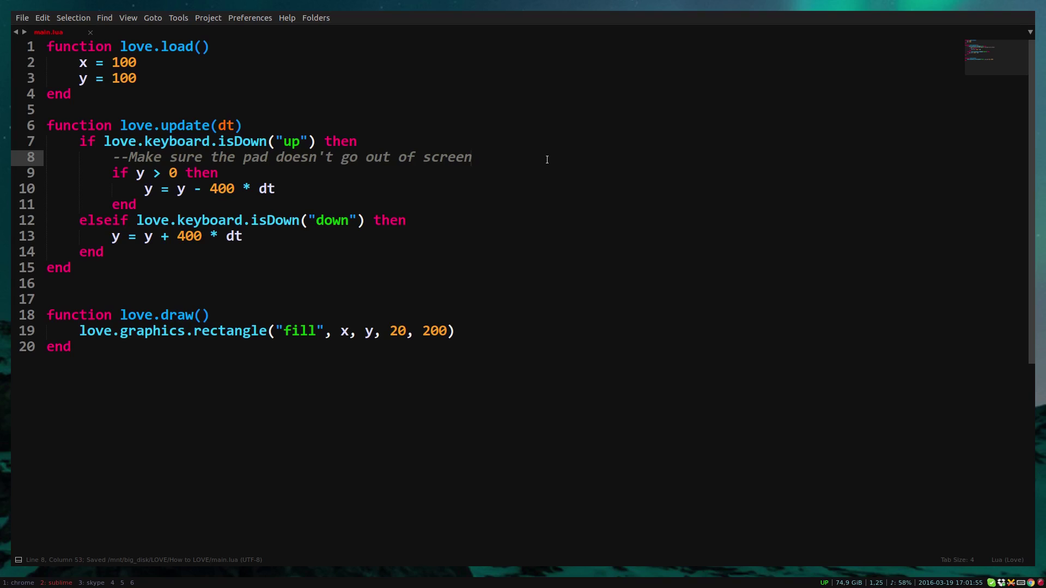
{"action": "key", "text": "ctrl+b"}
{"action": "key", "text": "Up"}
{"action": "key", "text": "Down"}
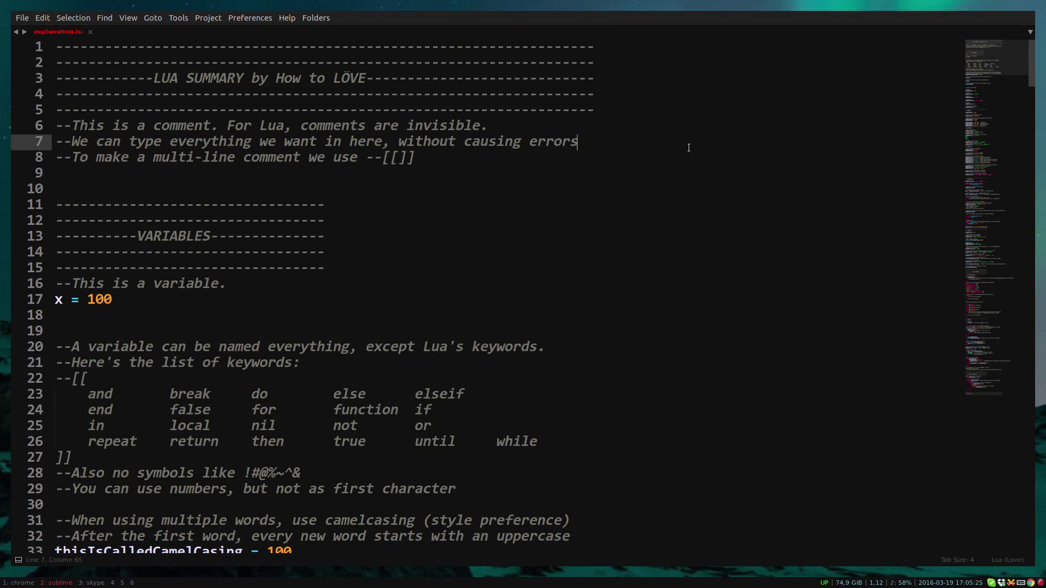
{"action": "scroll", "coordinate": [689, 148], "scroll_direction": "down", "scroll_amount": 5}
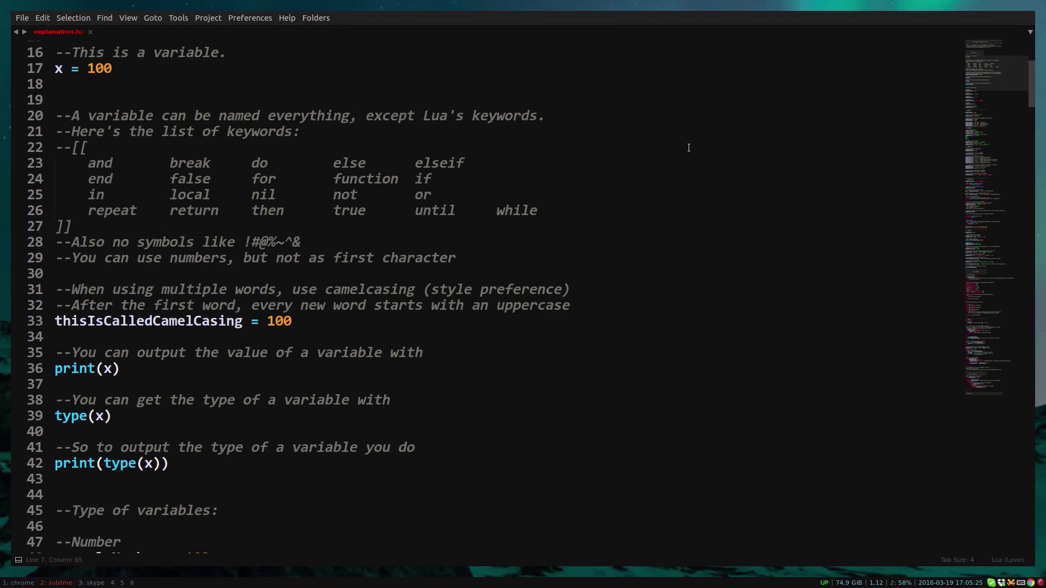
{"action": "scroll", "coordinate": [688, 147], "scroll_direction": "down", "scroll_amount": 5}
{"action": "scroll", "coordinate": [688, 148], "scroll_direction": "down", "scroll_amount": 7}
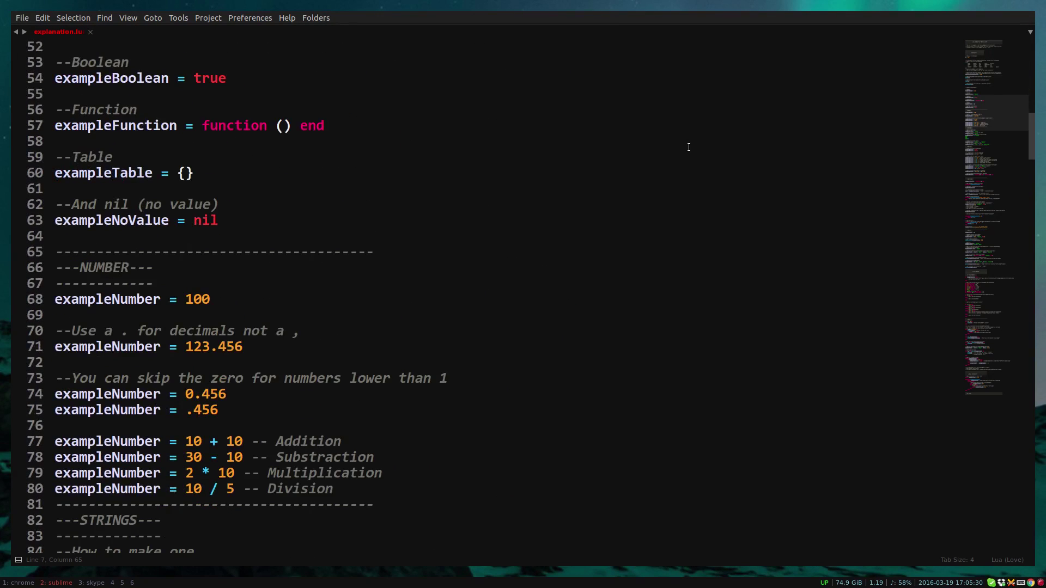
{"action": "scroll", "coordinate": [688, 147], "scroll_direction": "down", "scroll_amount": 2}
{"action": "scroll", "coordinate": [689, 147], "scroll_direction": "down", "scroll_amount": 5}
{"action": "scroll", "coordinate": [689, 147], "scroll_direction": "down", "scroll_amount": 6}
{"action": "scroll", "coordinate": [688, 148], "scroll_direction": "down", "scroll_amount": 3}
{"action": "scroll", "coordinate": [689, 147], "scroll_direction": "down", "scroll_amount": 6}
{"action": "scroll", "coordinate": [688, 147], "scroll_direction": "down", "scroll_amount": 1}
{"action": "scroll", "coordinate": [688, 147], "scroll_direction": "down", "scroll_amount": 7}
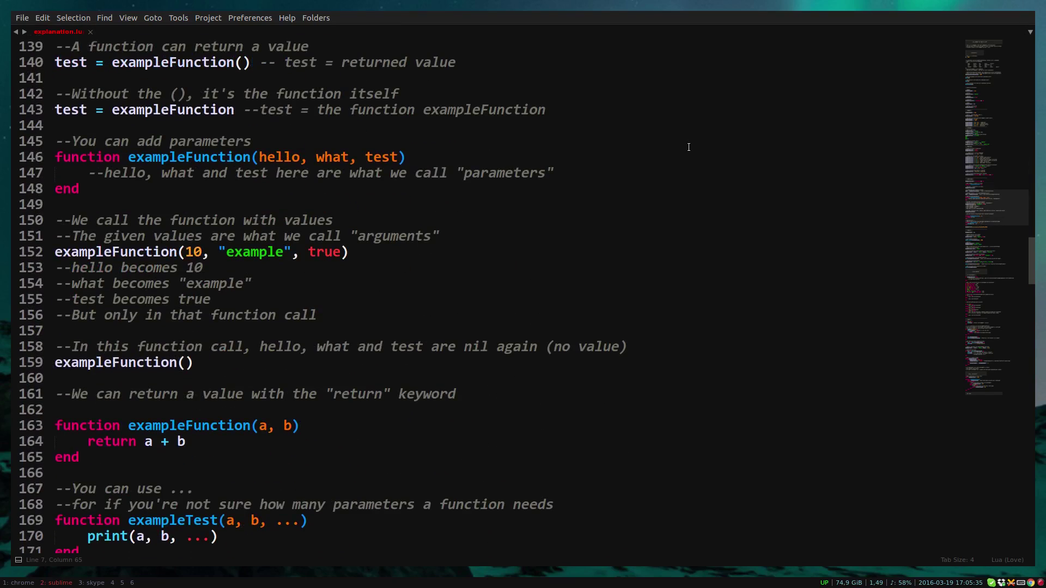
{"action": "scroll", "coordinate": [688, 147], "scroll_direction": "down", "scroll_amount": 8}
{"action": "scroll", "coordinate": [688, 147], "scroll_direction": "down", "scroll_amount": 7}
{"action": "scroll", "coordinate": [689, 147], "scroll_direction": "down", "scroll_amount": 2}
{"action": "scroll", "coordinate": [688, 147], "scroll_direction": "down", "scroll_amount": 5}
{"action": "scroll", "coordinate": [688, 148], "scroll_direction": "down", "scroll_amount": 7}
{"action": "scroll", "coordinate": [688, 148], "scroll_direction": "down", "scroll_amount": 7}
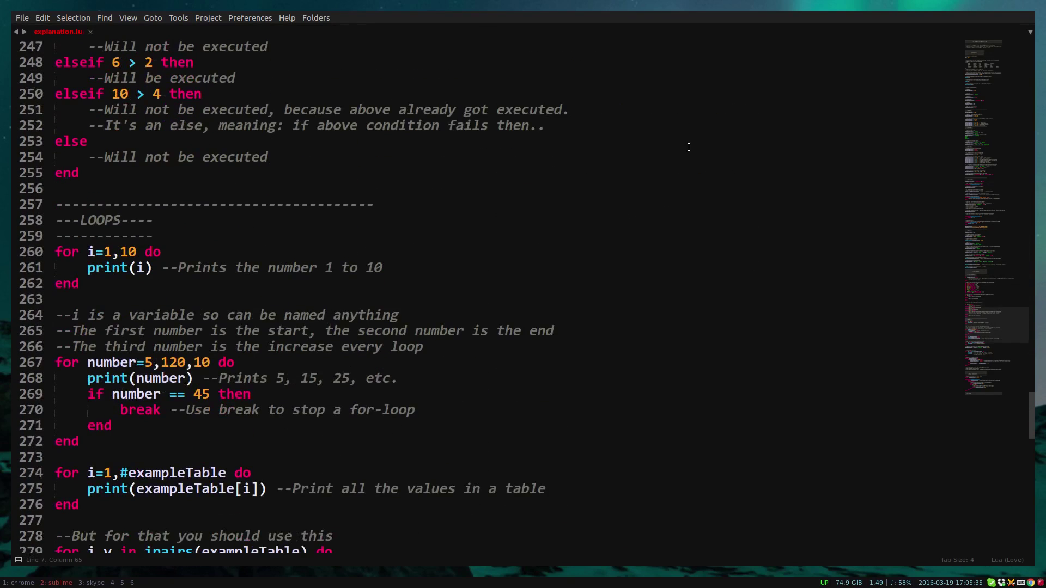
{"action": "scroll", "coordinate": [688, 147], "scroll_direction": "down", "scroll_amount": 6}
{"action": "scroll", "coordinate": [689, 147], "scroll_direction": "down", "scroll_amount": 1}
{"action": "scroll", "coordinate": [688, 147], "scroll_direction": "down", "scroll_amount": 7}
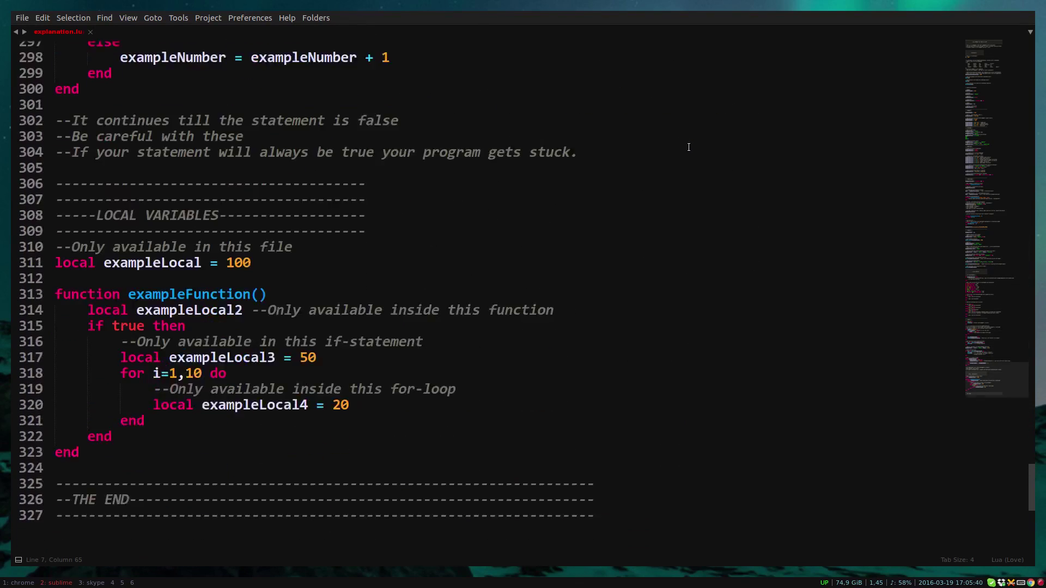